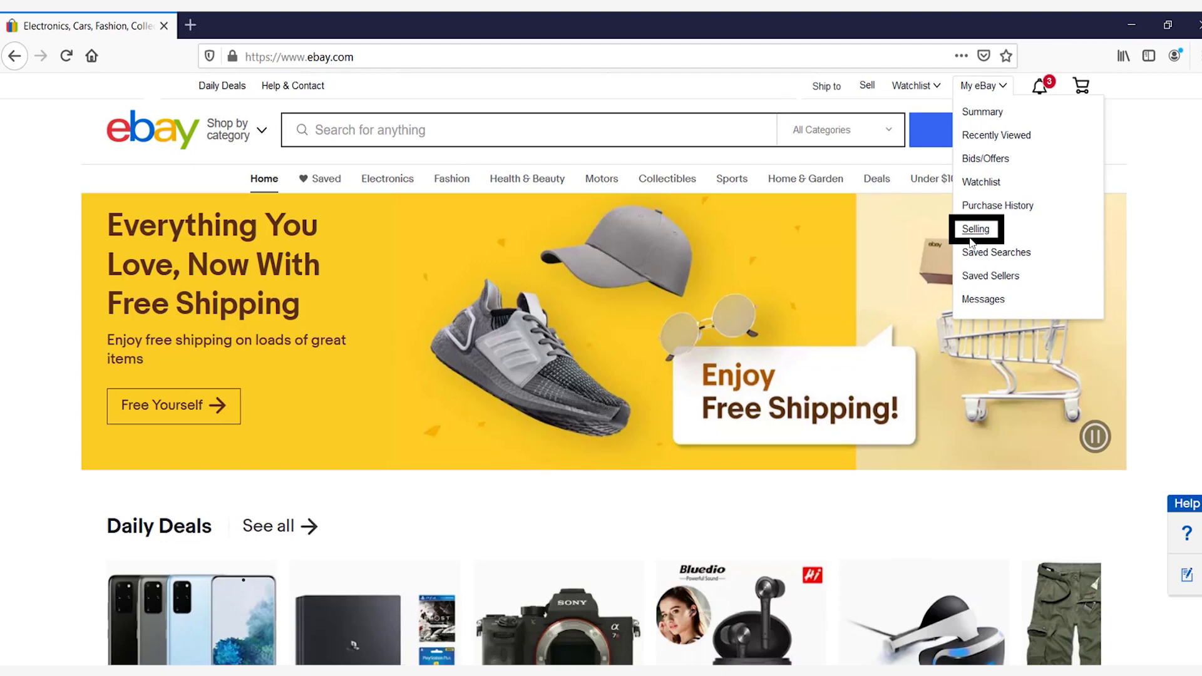
Open the Selling overview in My eBay.
click(972, 243)
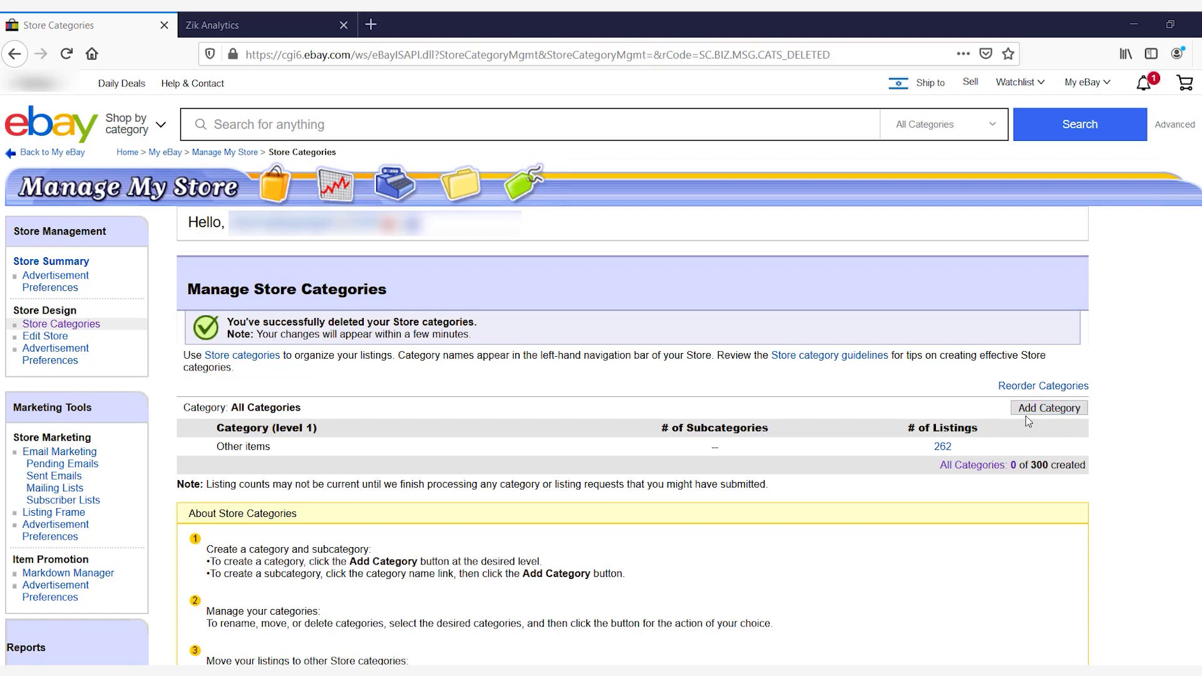
Start a new top-level store category, then switch to the security lights results window.
click(1050, 414)
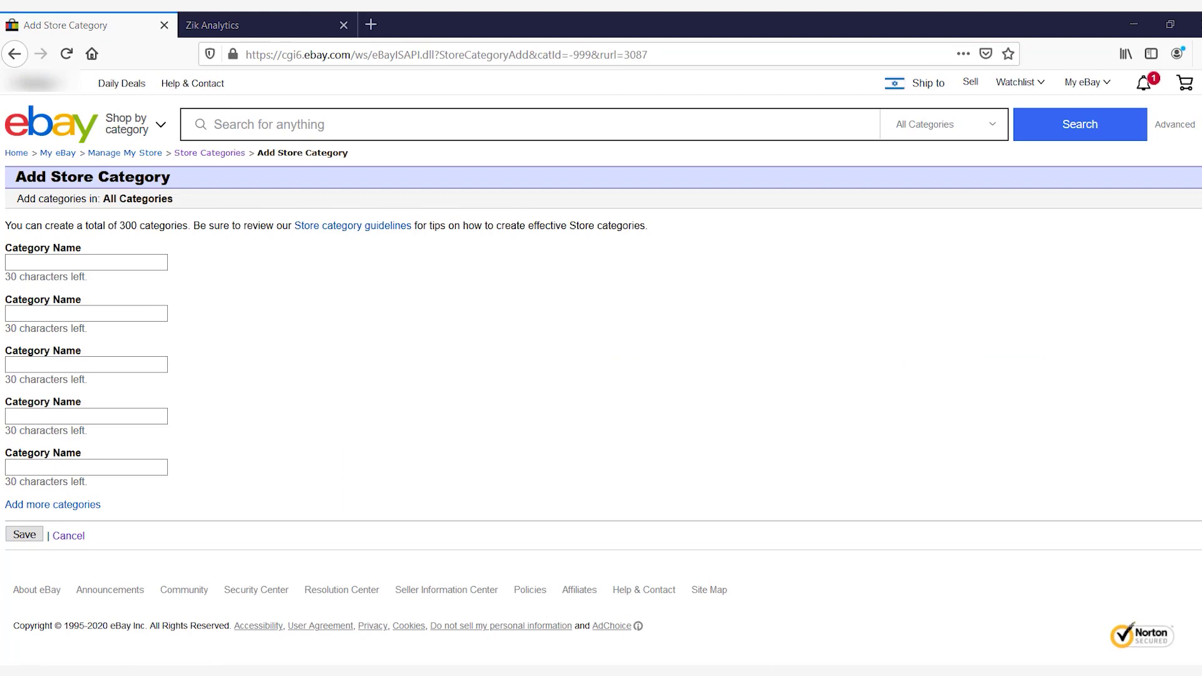
key(alt+Tab)
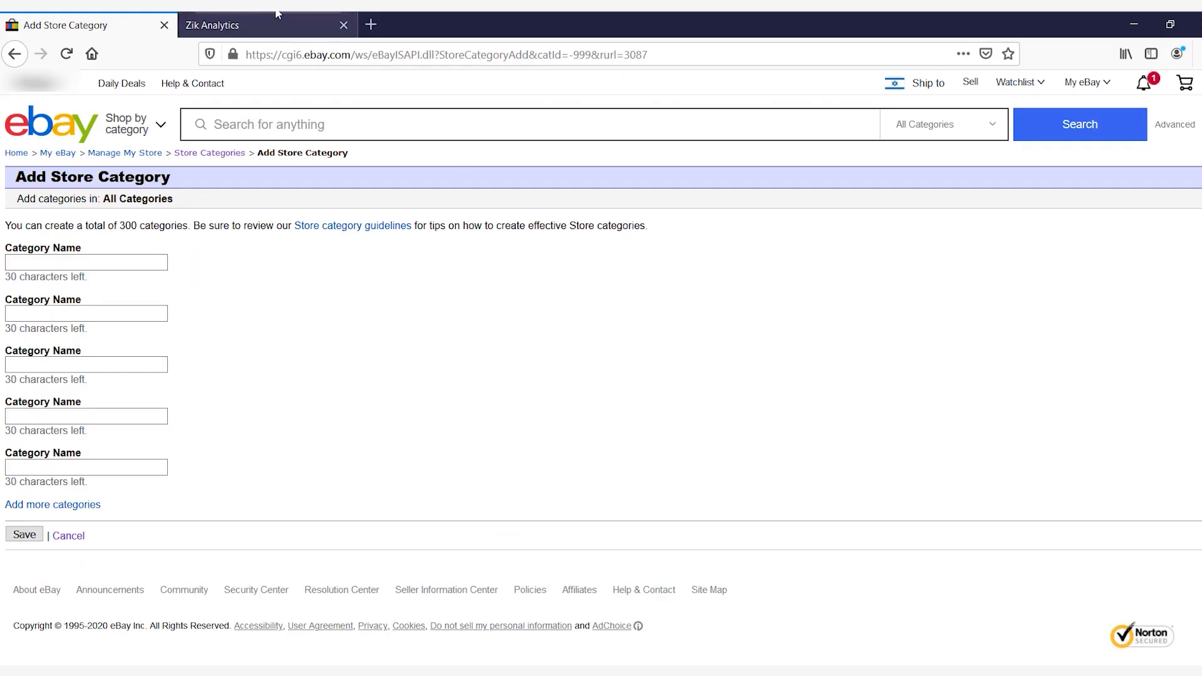
Search Zik Analytics Title Builder for the pasted phrase 'solar powered security lights'.
click(268, 22)
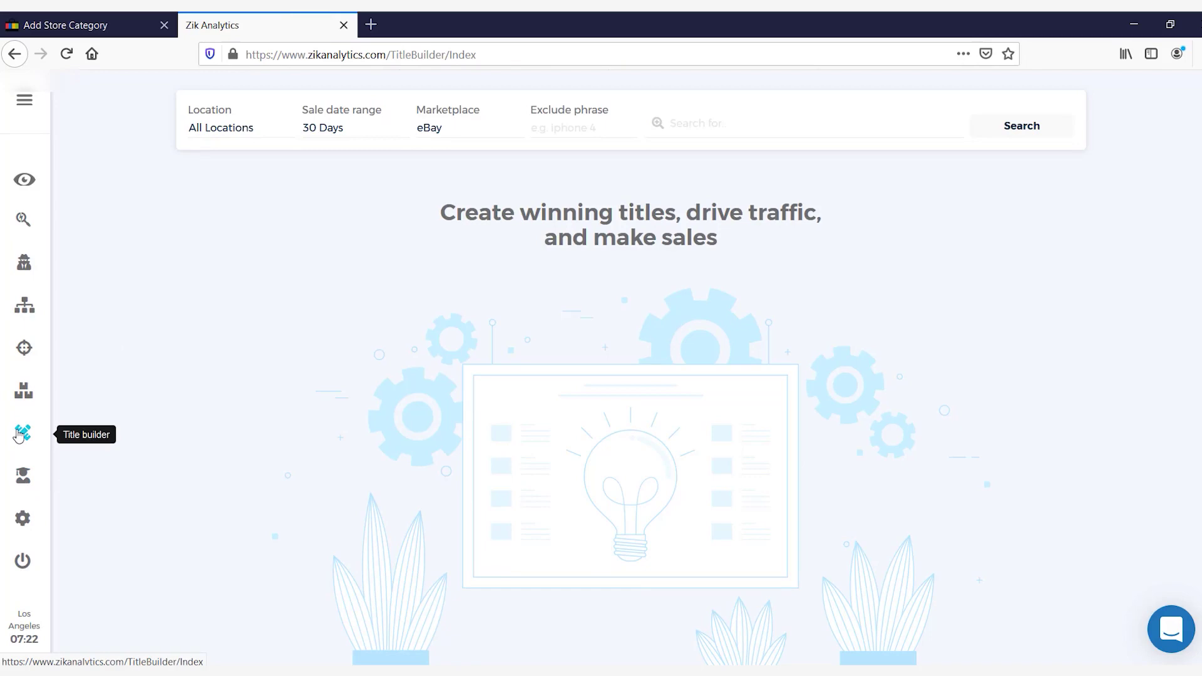
click(760, 124)
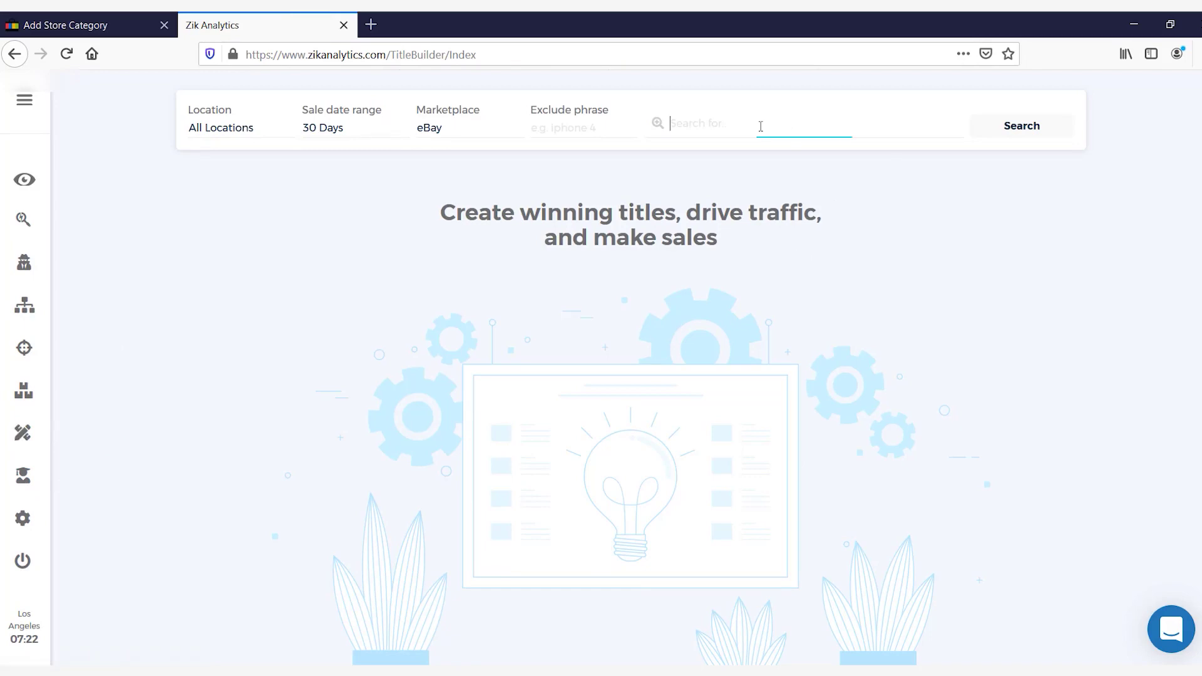
right_click(761, 126)
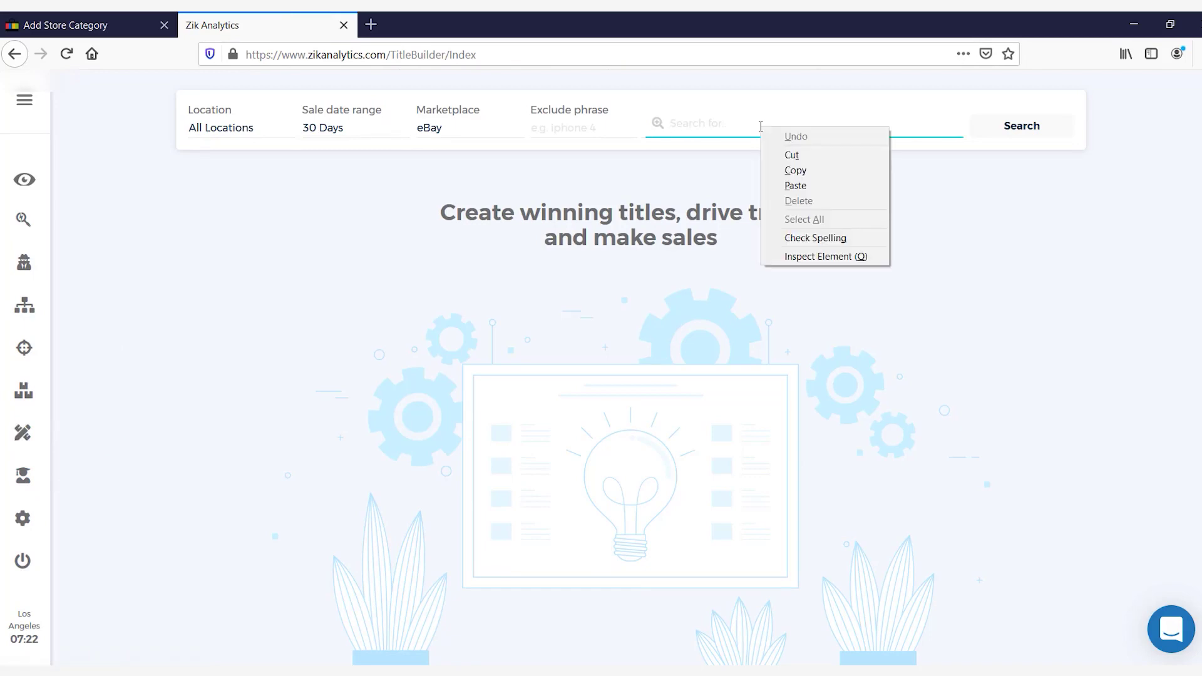
click(791, 185)
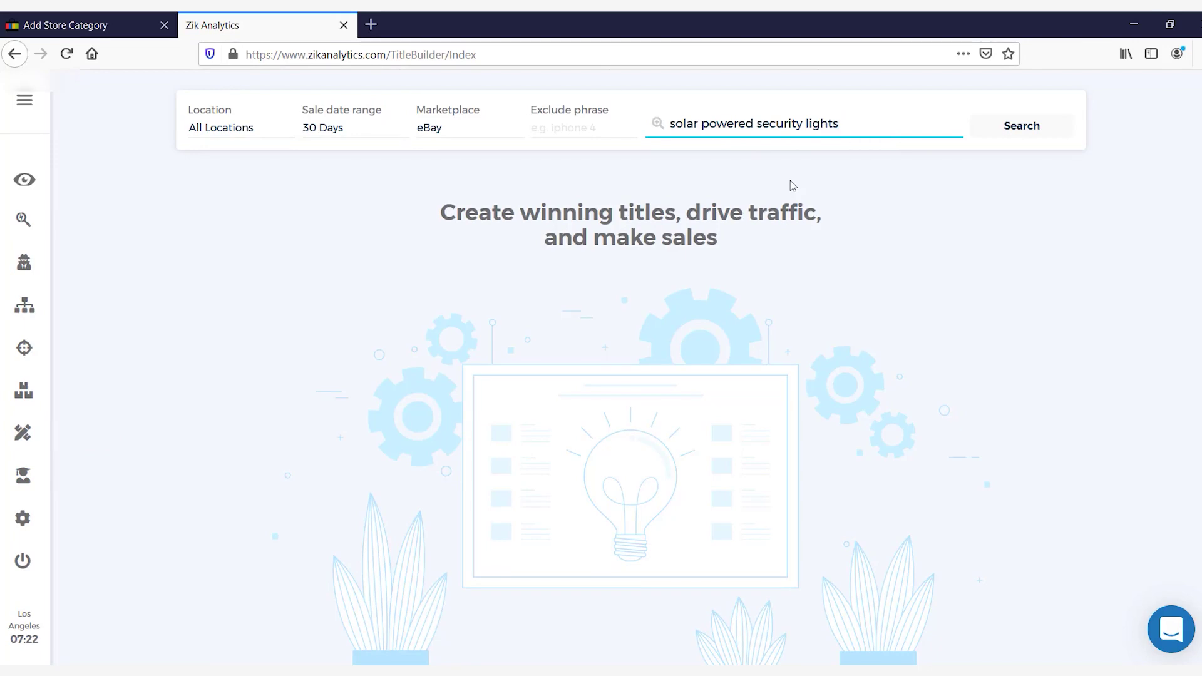
click(1028, 126)
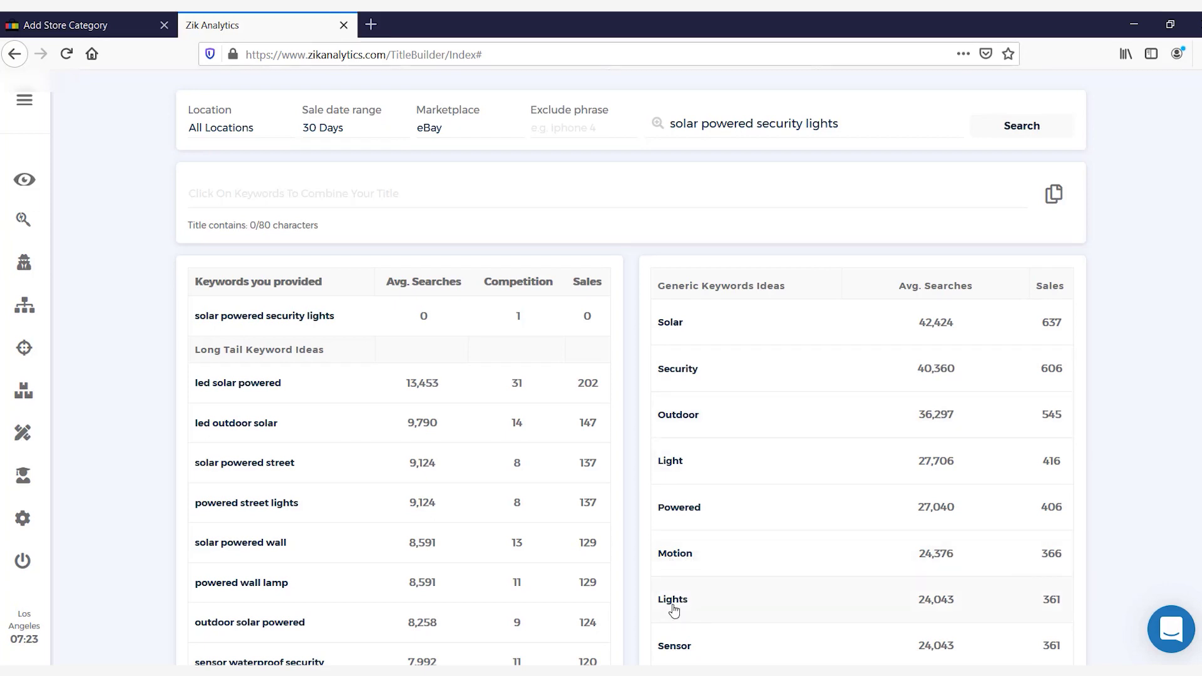
click(86, 24)
Save a new top-level store category named 'Motion Lights'.
click(116, 257)
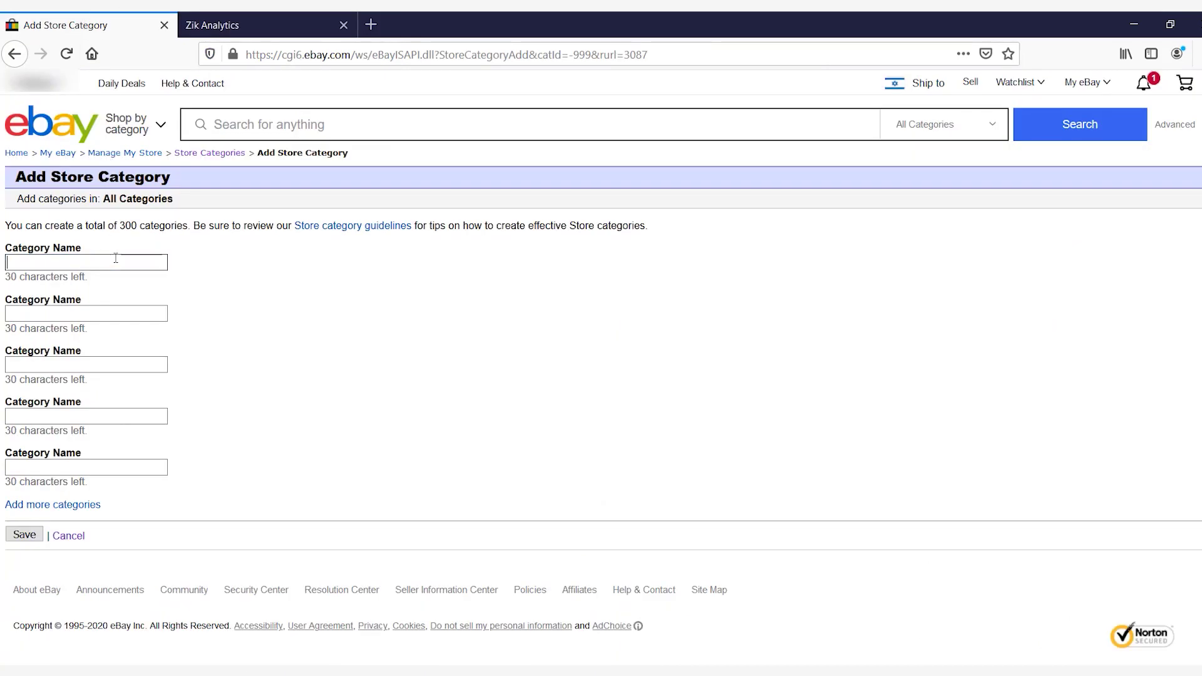
text(Motion Lights)
click(37, 537)
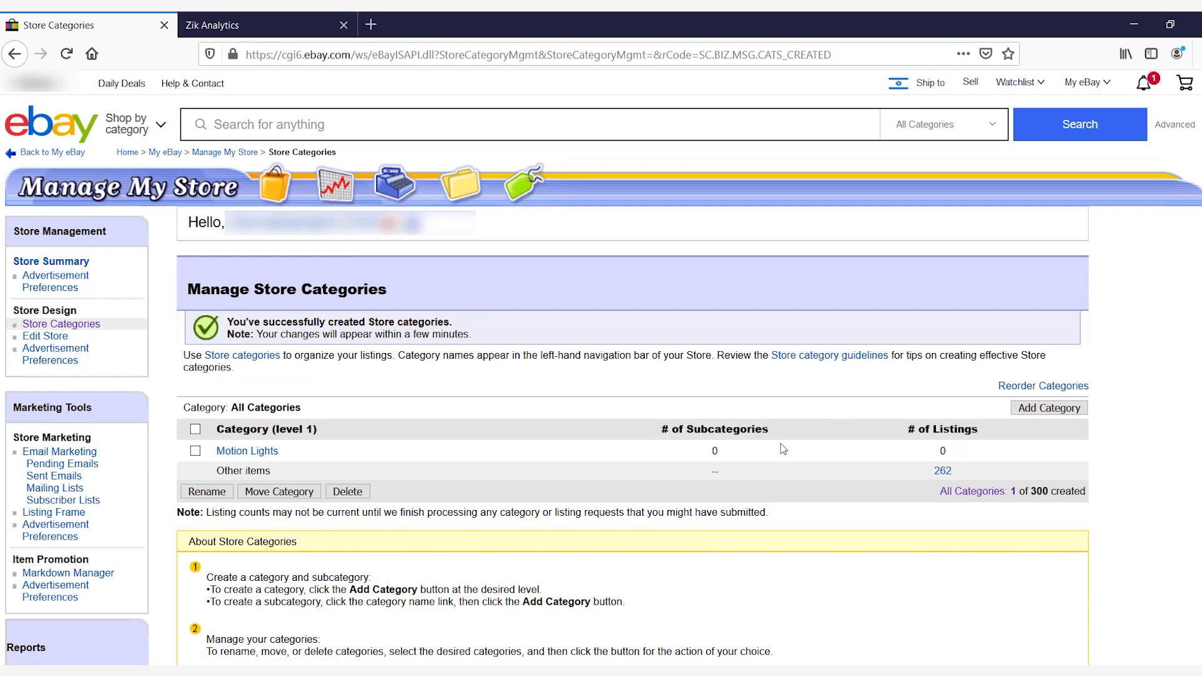
Begin adding a subcategory inside Motion Lights, then return to the Zik Analytics results.
click(262, 457)
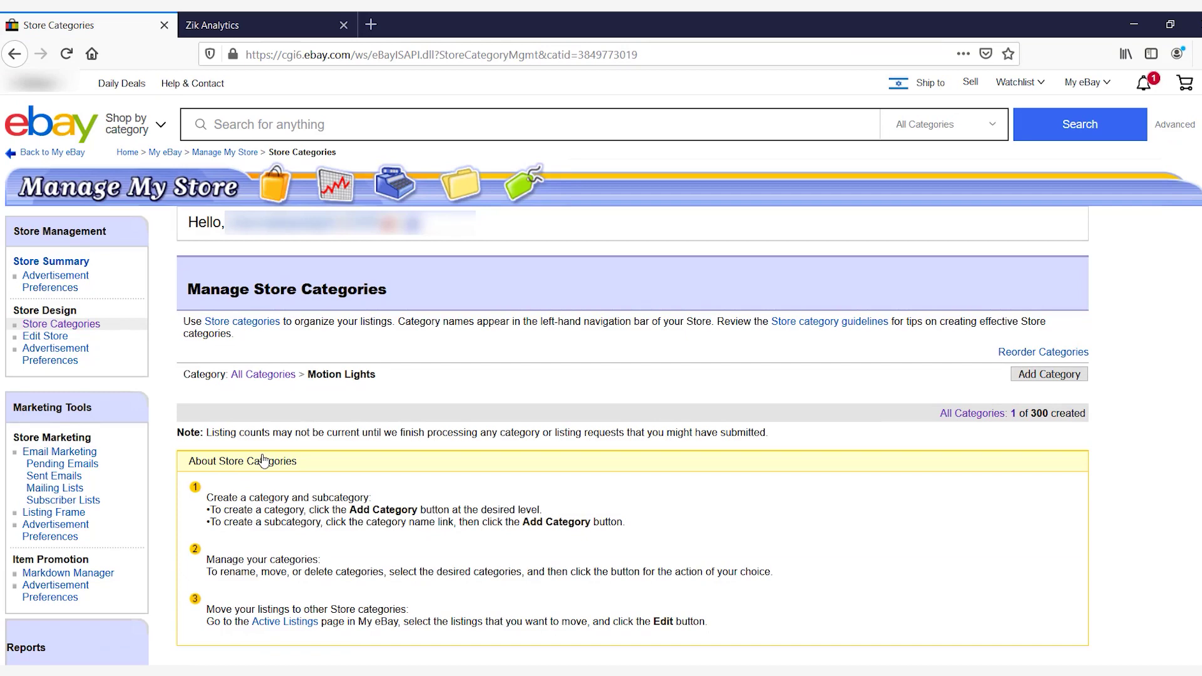
click(1041, 376)
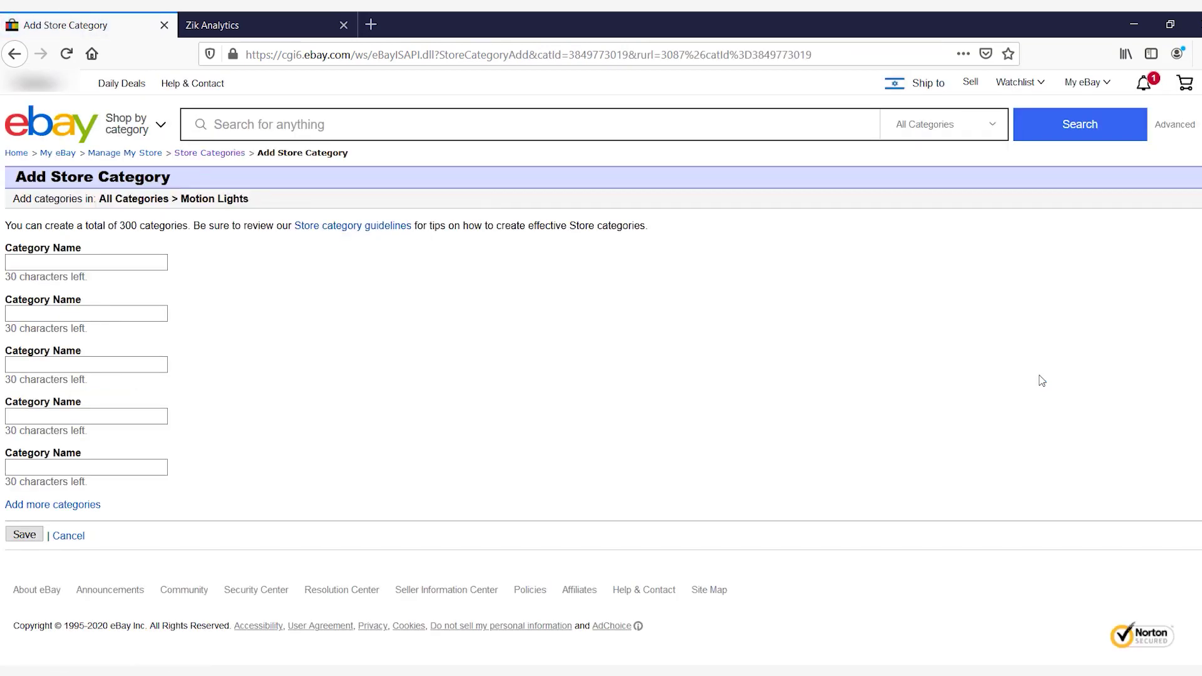
click(263, 32)
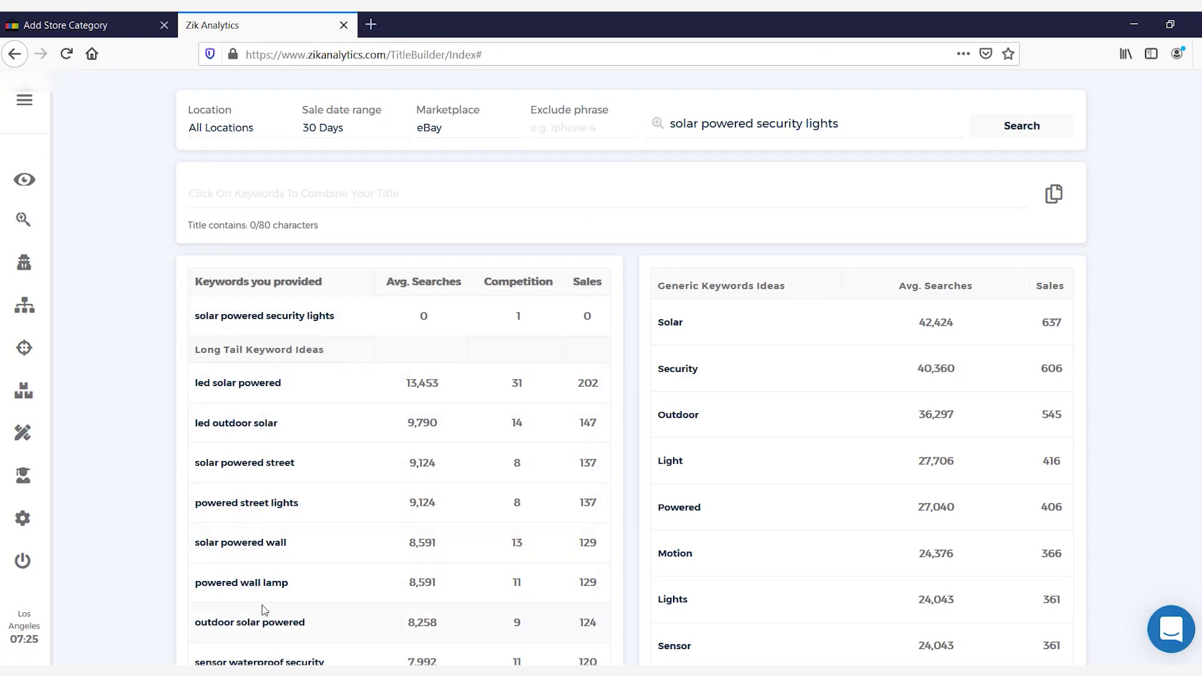
Build the title 'Outdoor Solar Powered Lights' from the keyword ideas and copy it.
click(251, 626)
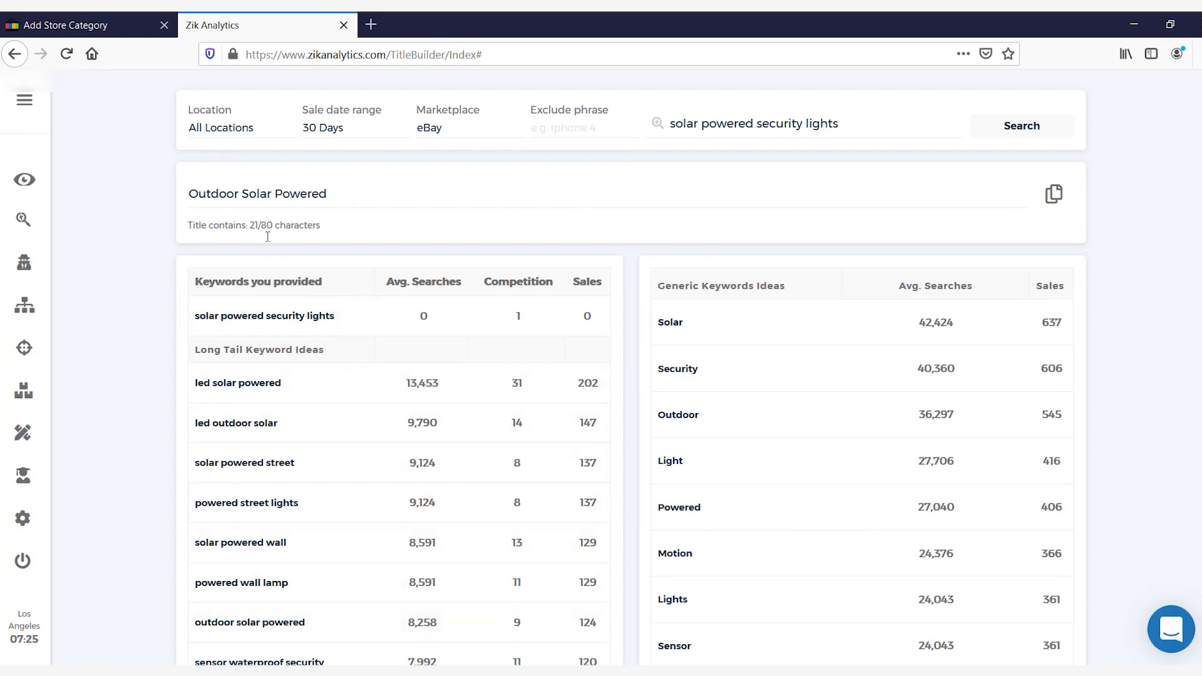
click(343, 193)
text(Lights)
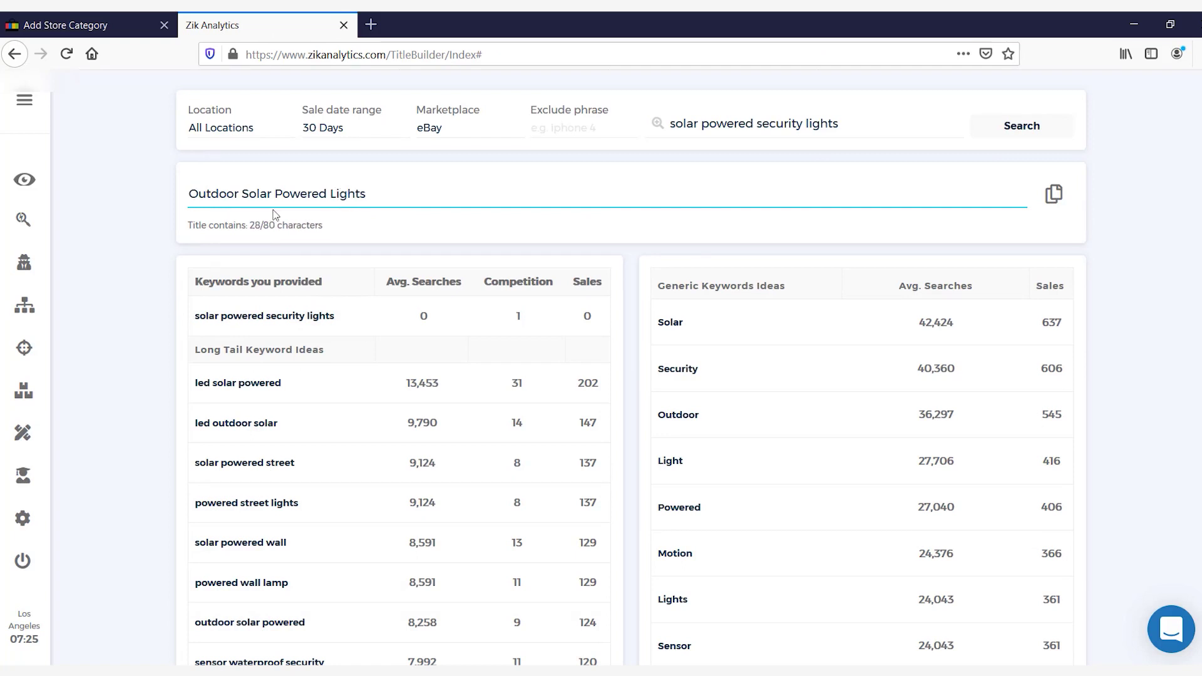
drag(281, 187, 180, 187)
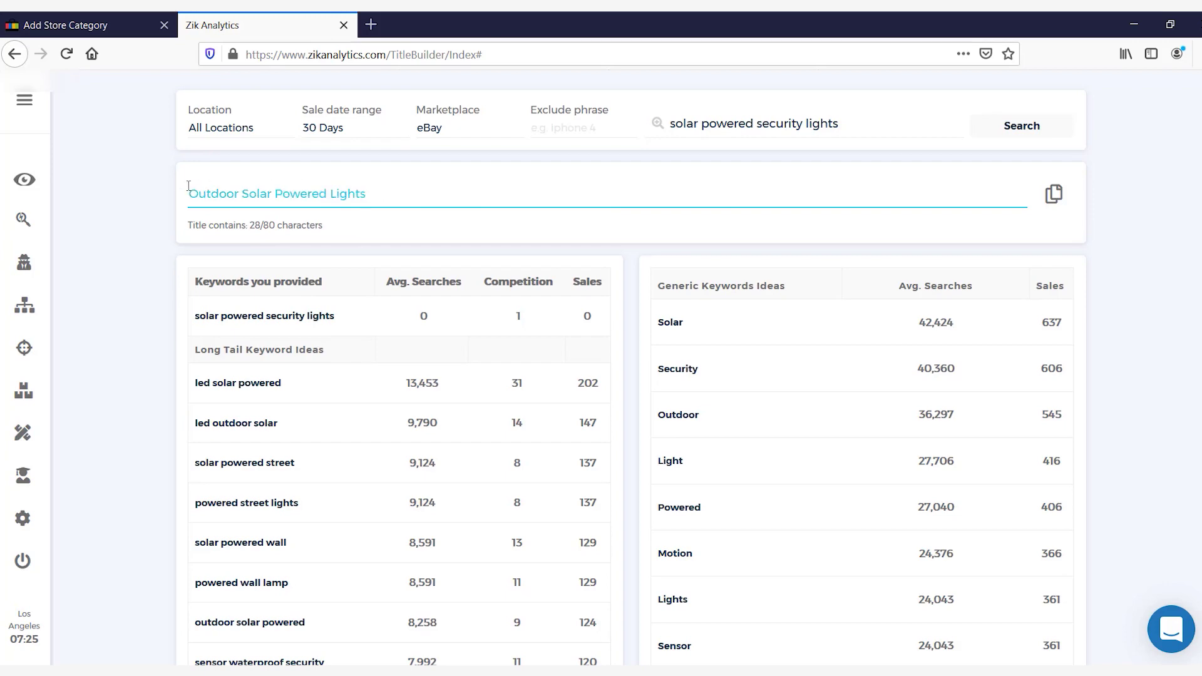
right_click(202, 193)
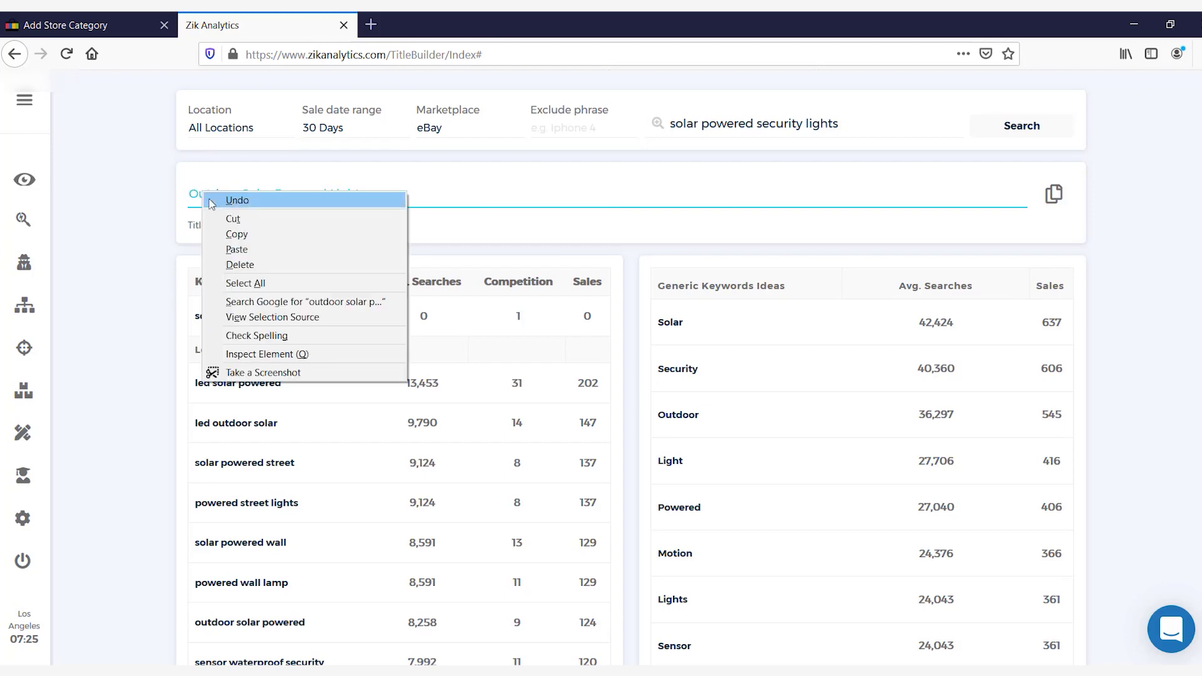
click(237, 234)
click(121, 24)
click(81, 263)
Paste 'Outdoor Solar Powered Lights' as the subcategory name and save it.
right_click(82, 263)
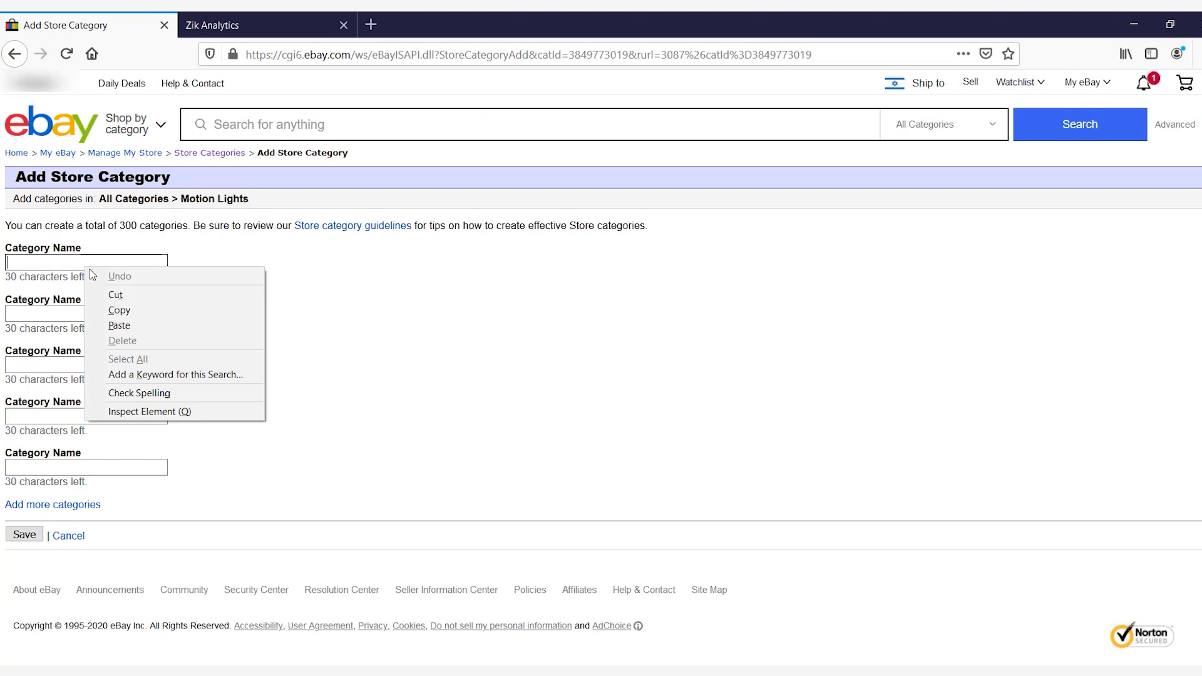
click(113, 318)
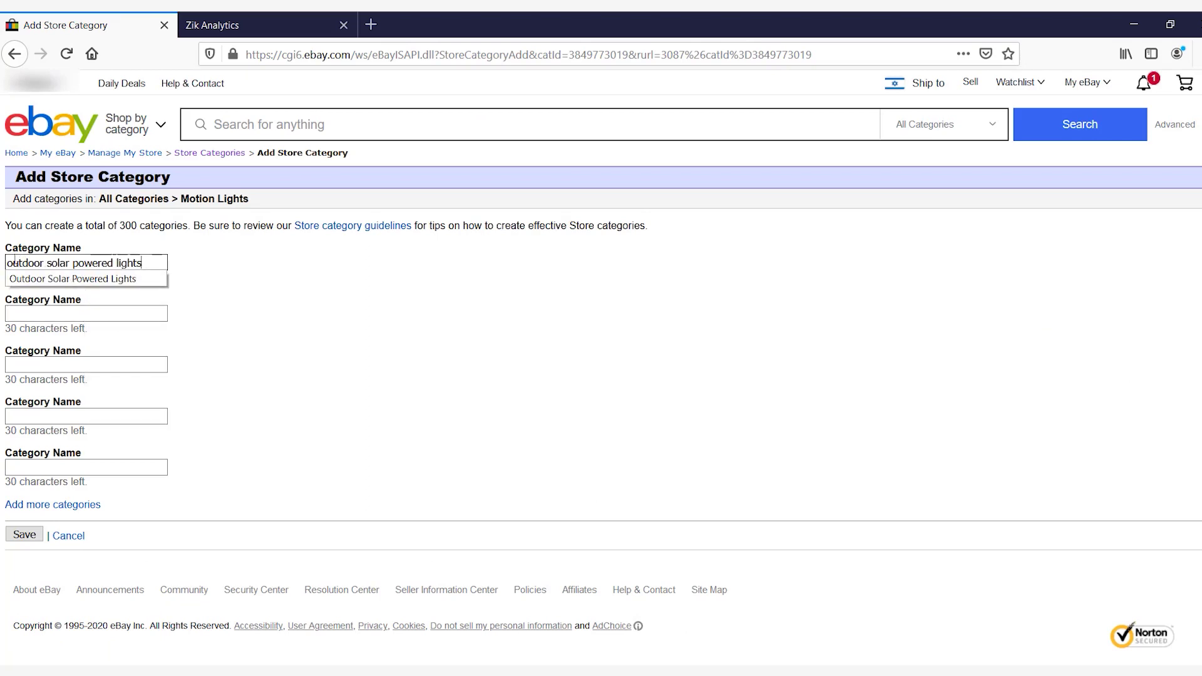
click(19, 278)
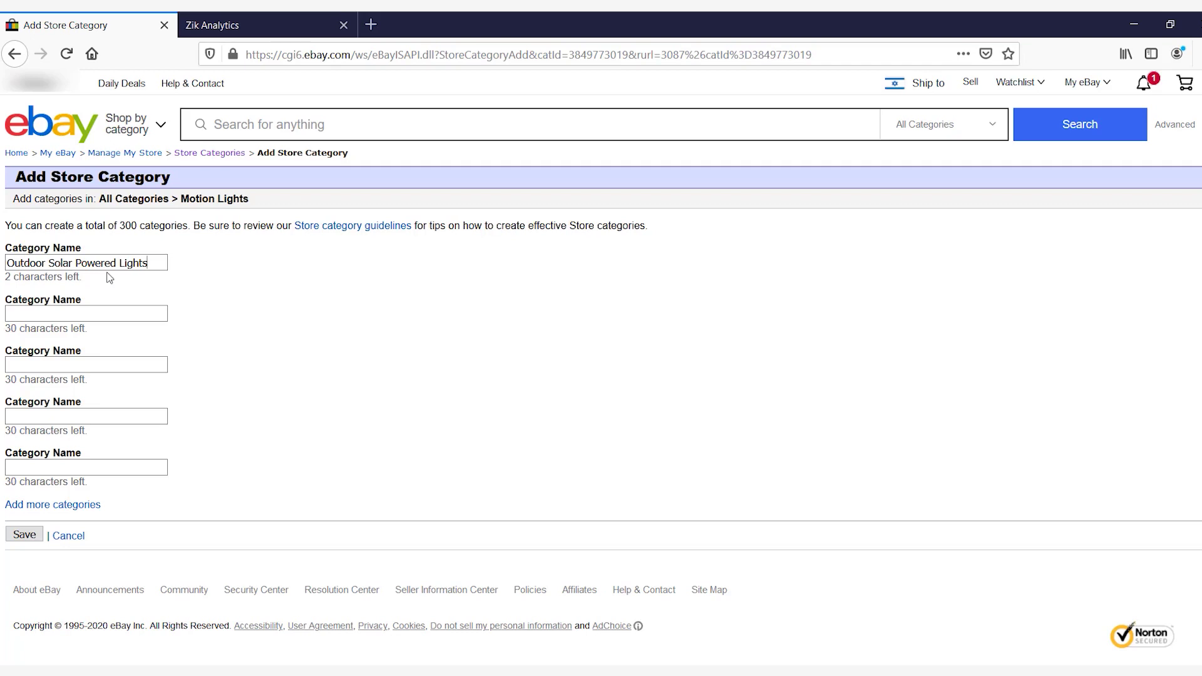
click(32, 540)
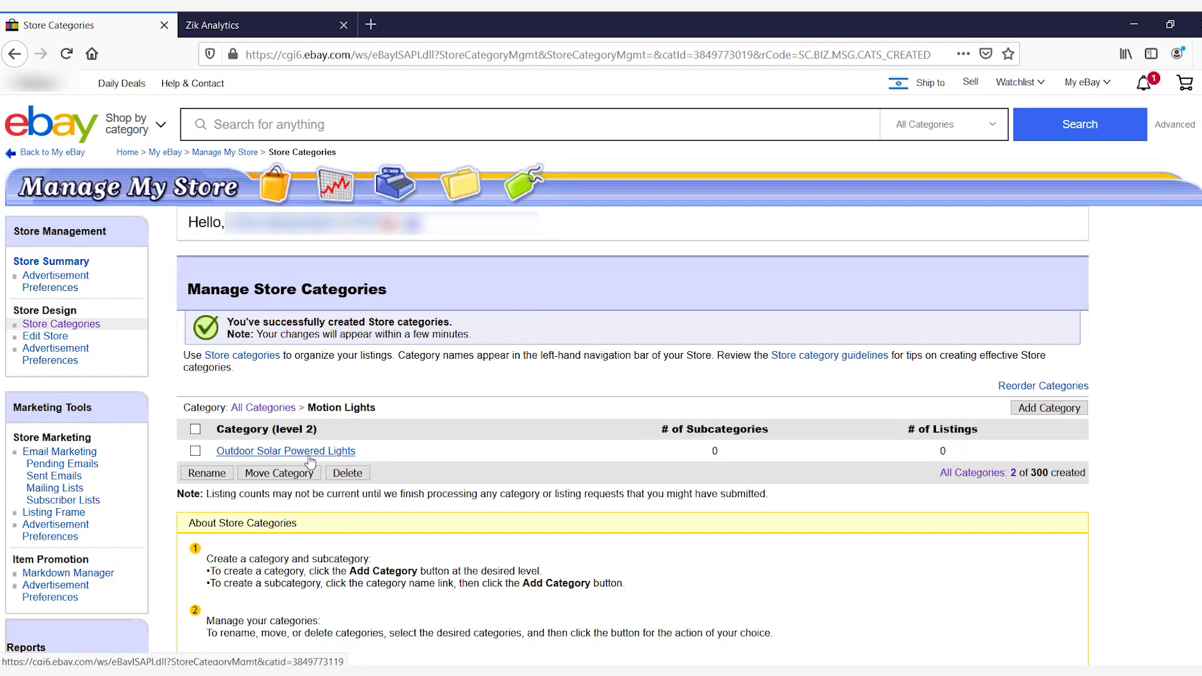
Review All Categories showing Motion Lights with 1 subcategory, then go back to Zik Analytics.
click(61, 324)
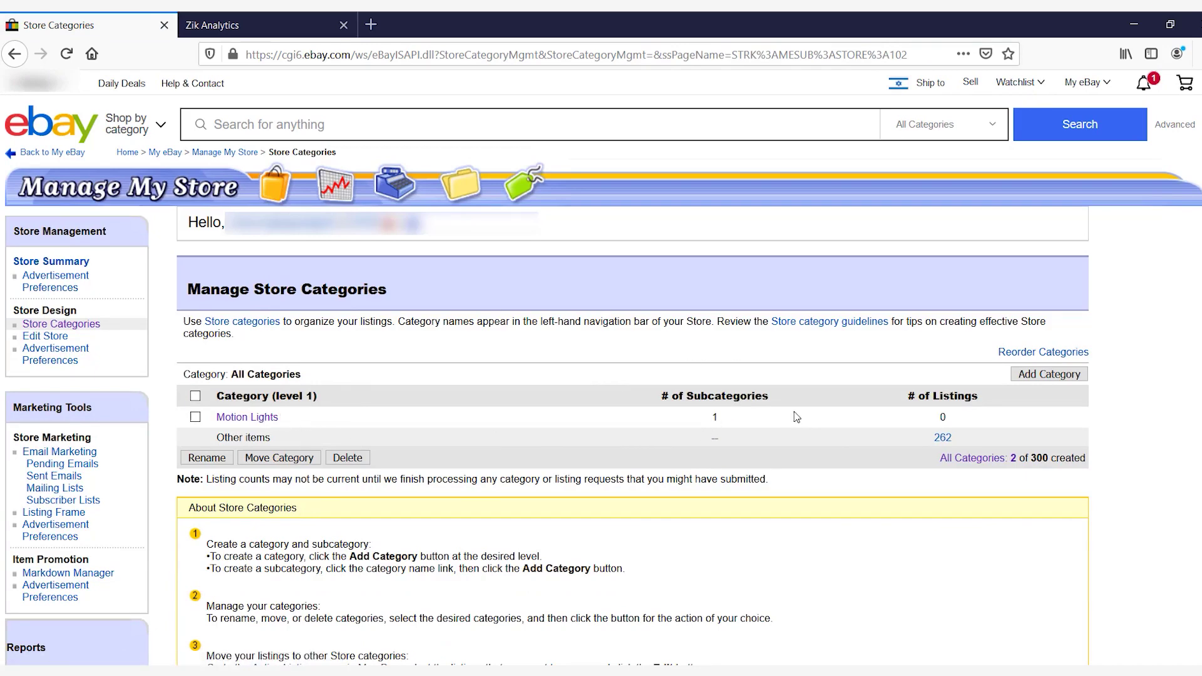
scroll(797, 417, down, 2)
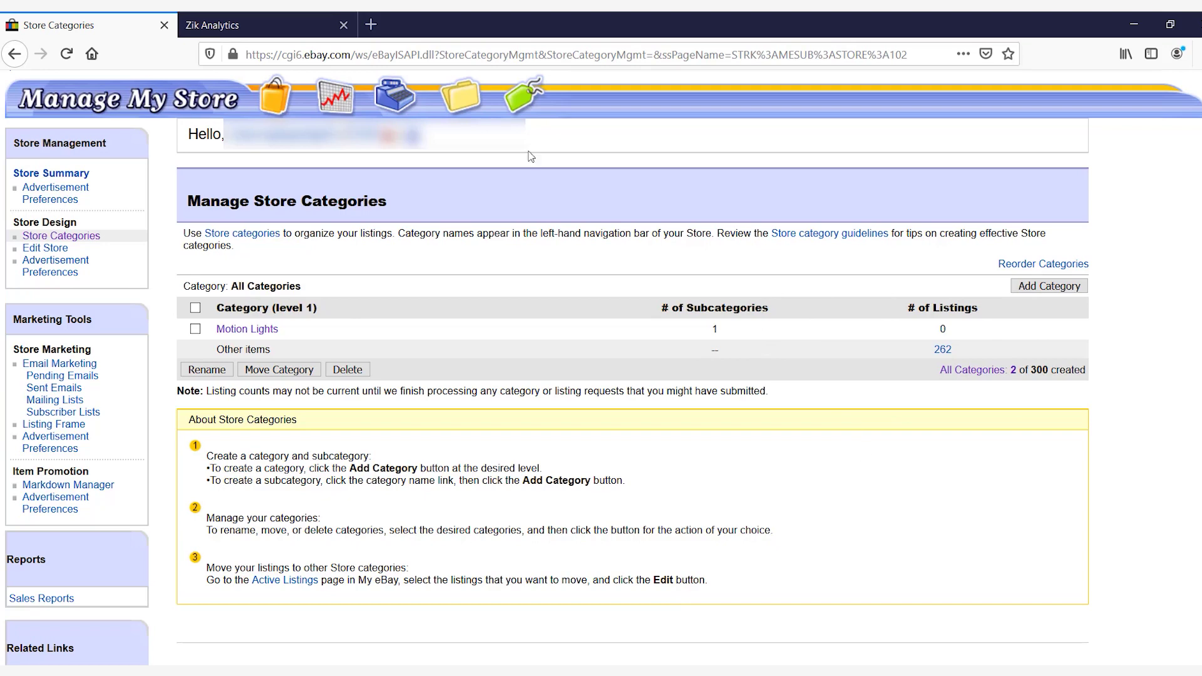
click(311, 23)
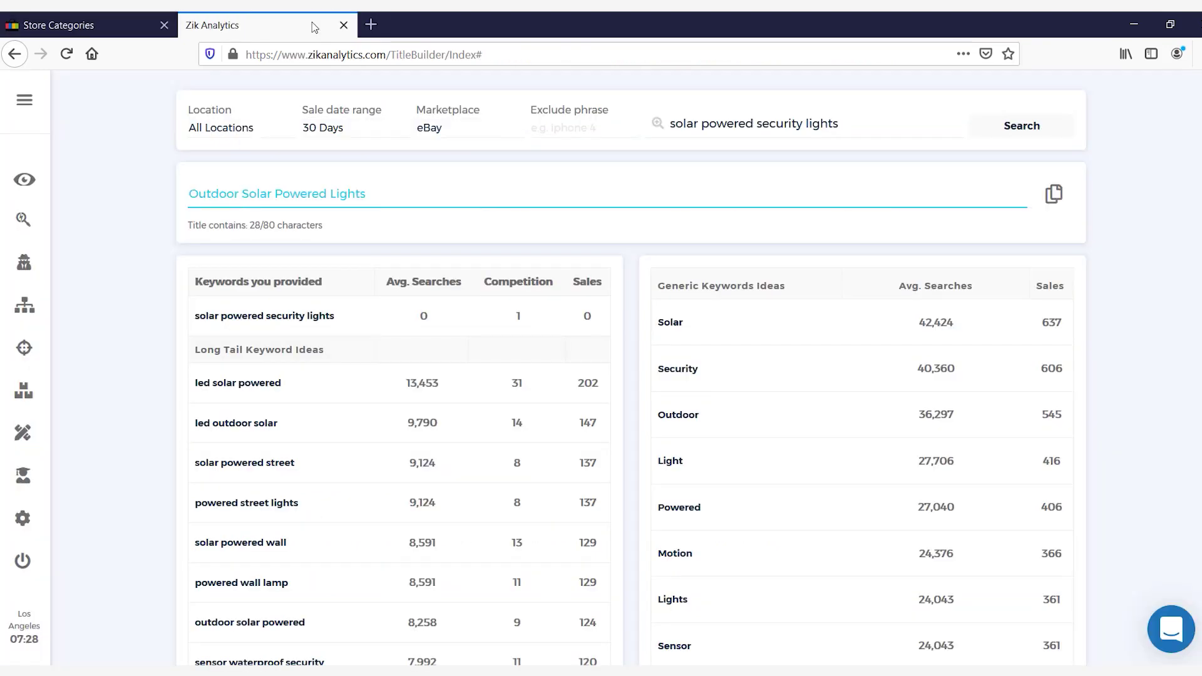